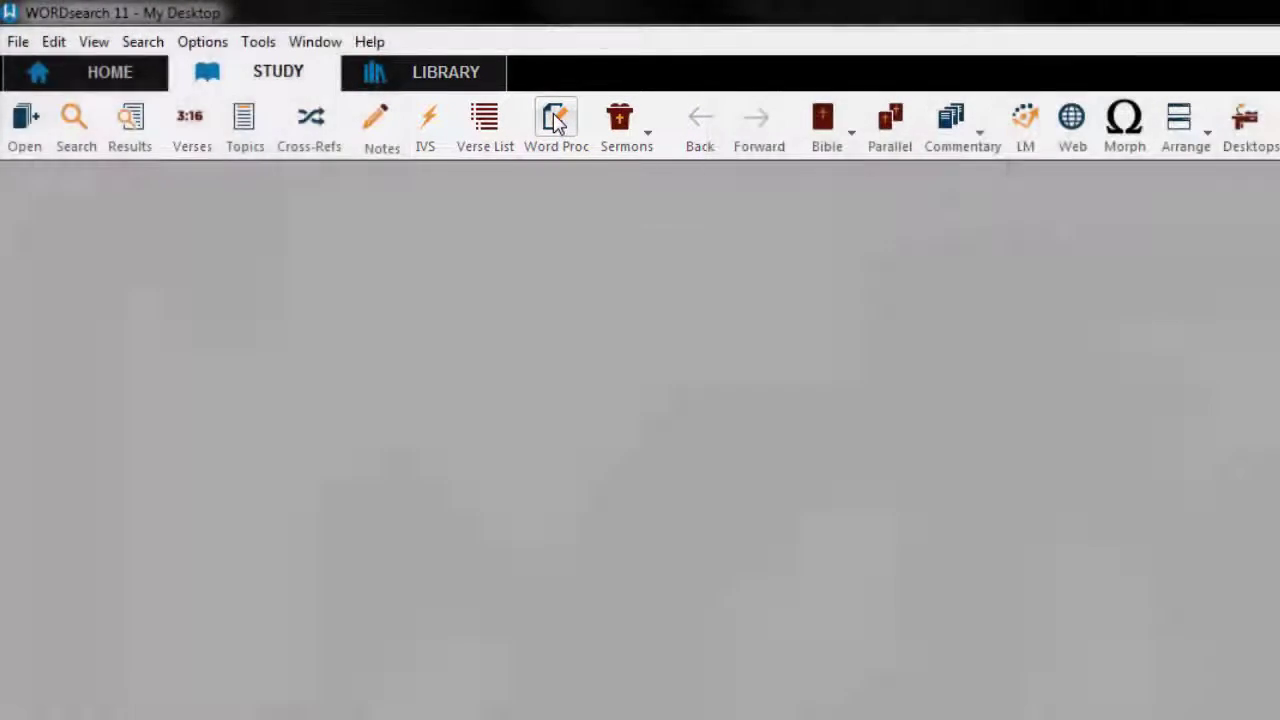
Step: Open a blank word processor document and view its font settings without changing them
left_click(18, 41)
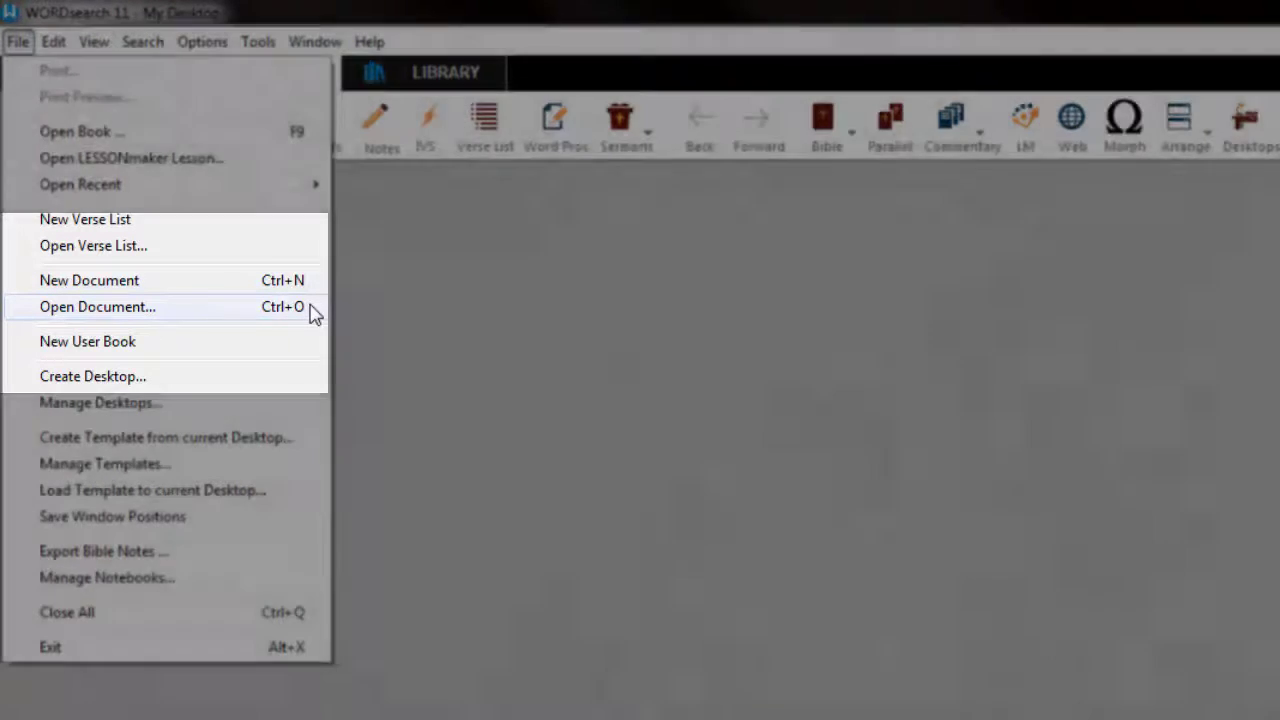
left_click(311, 311)
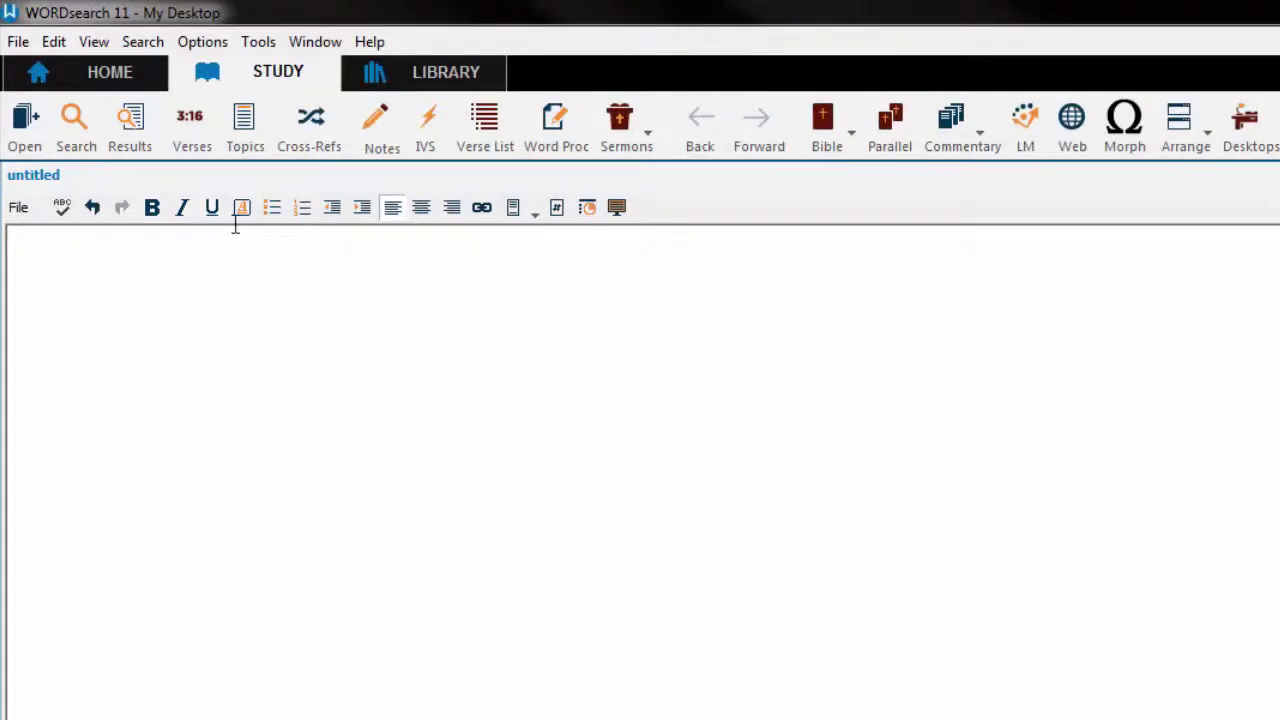
left_click(241, 207)
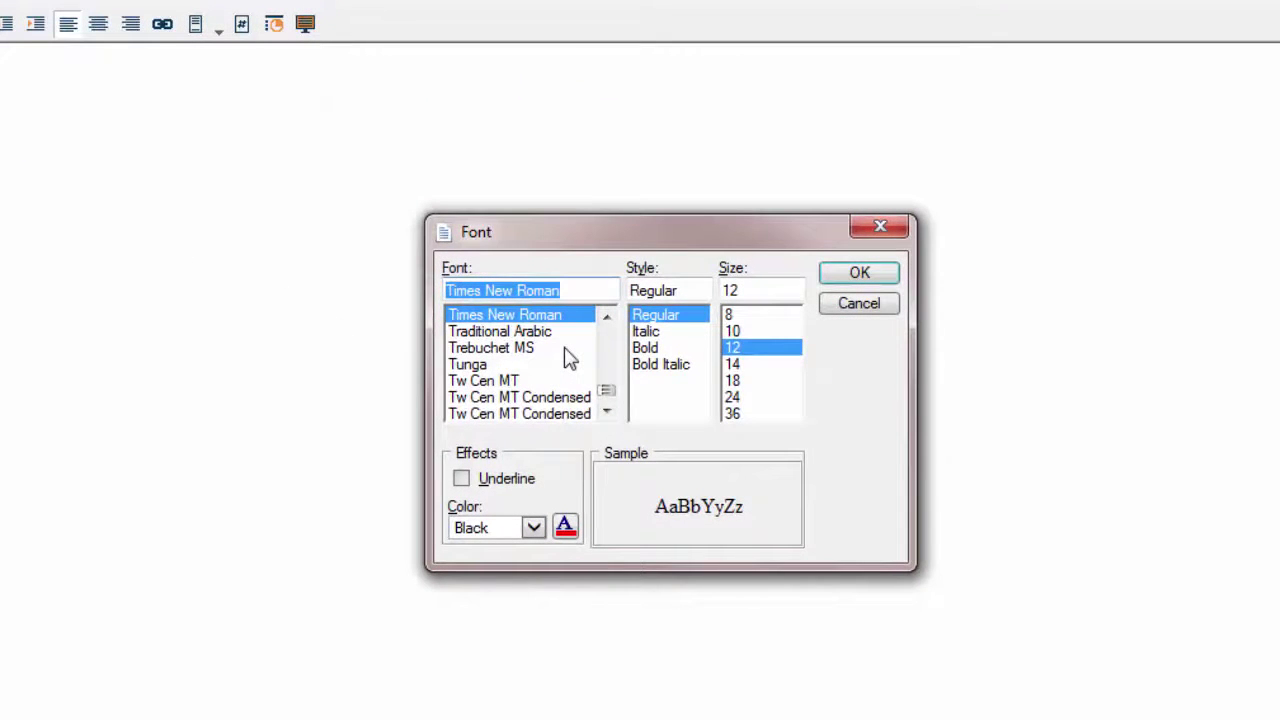
key("Escape")
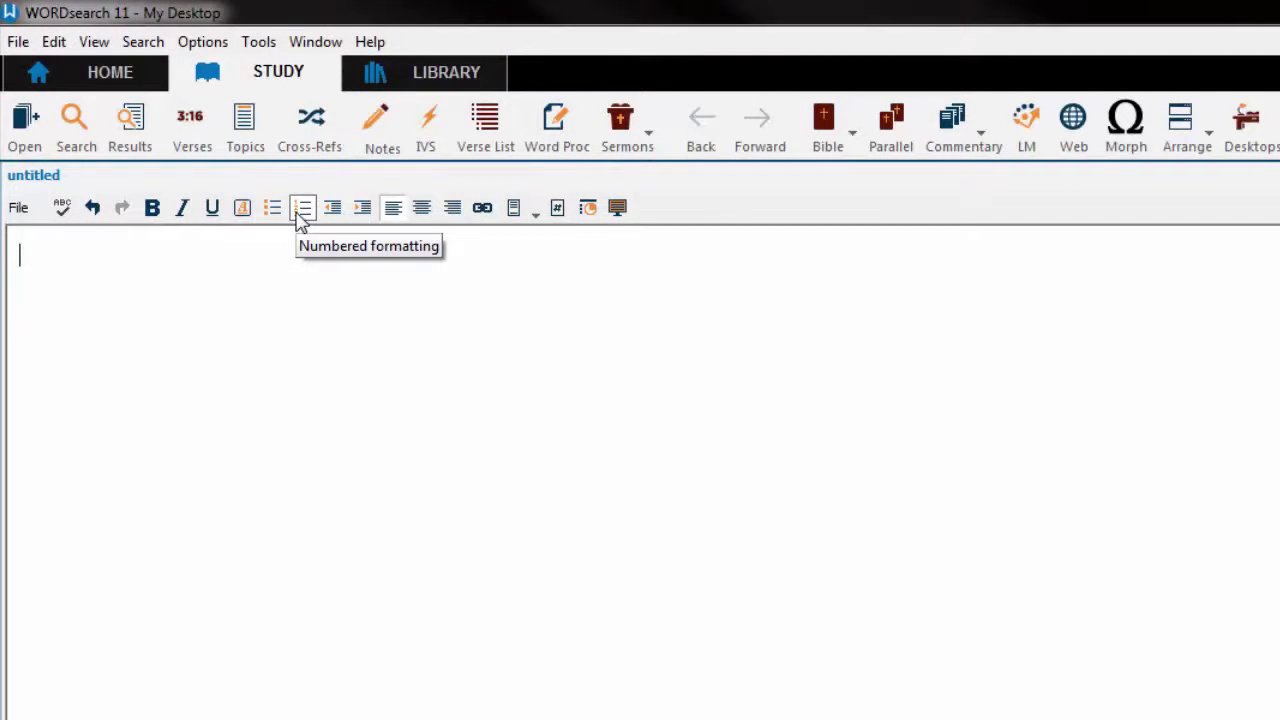
Step: Start a numbered list in the blank document with the items "point 1", "point 2" and "point 3"
left_click(301, 210)
type("point 1")
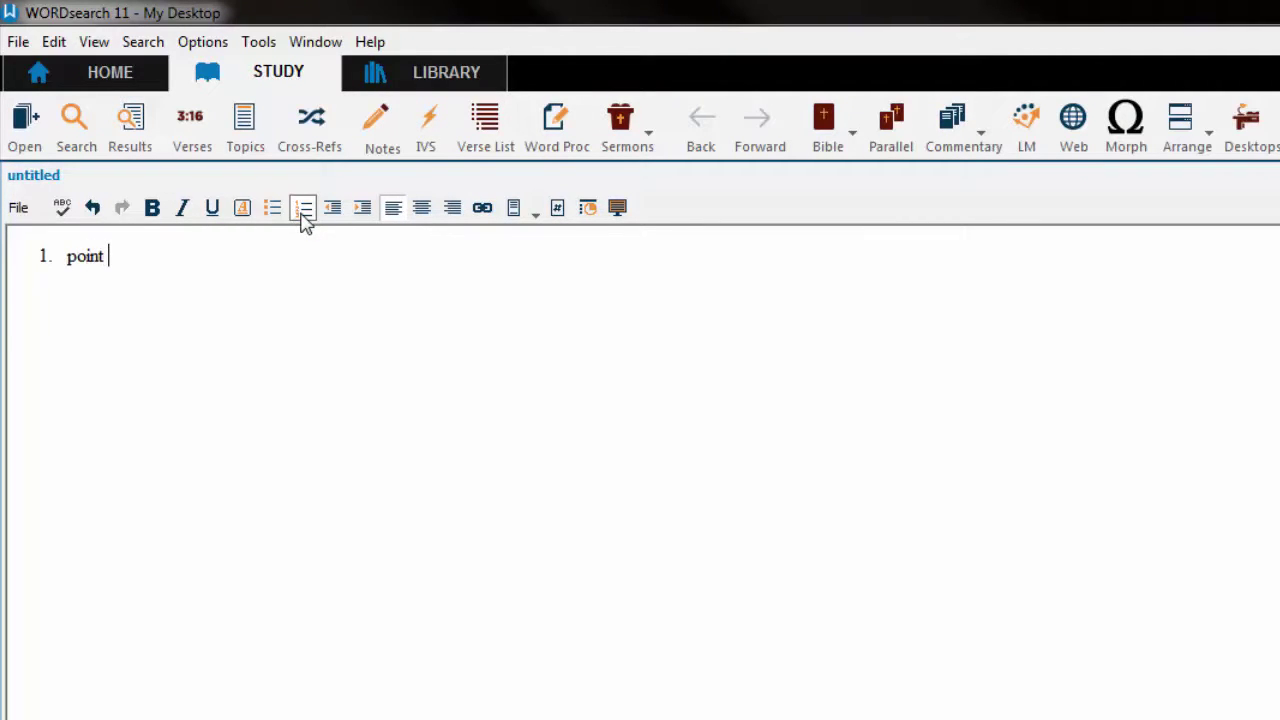
key("Return")
type("point 2")
key("Return")
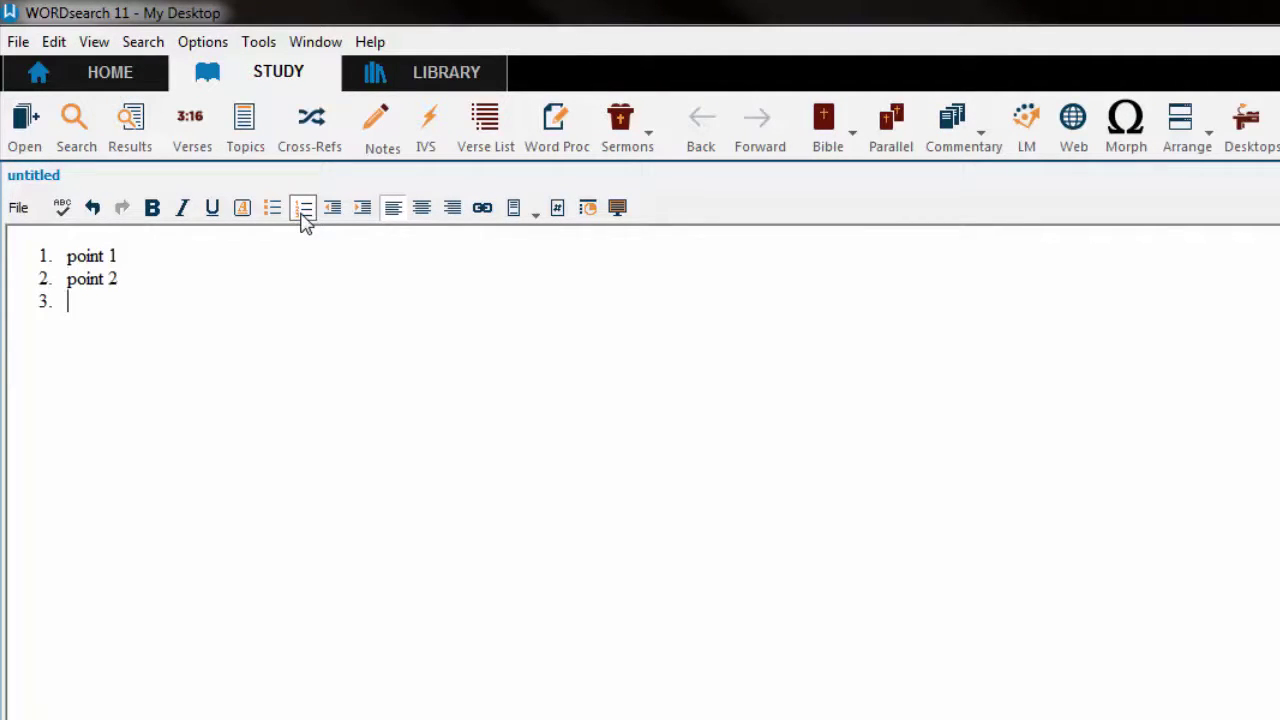
type("point 3")
key("Return")
left_click(302, 214)
Step: Replace the three numbered items with a single first-level item reading "Point 1"
left_click_drag(154, 300, 66, 256)
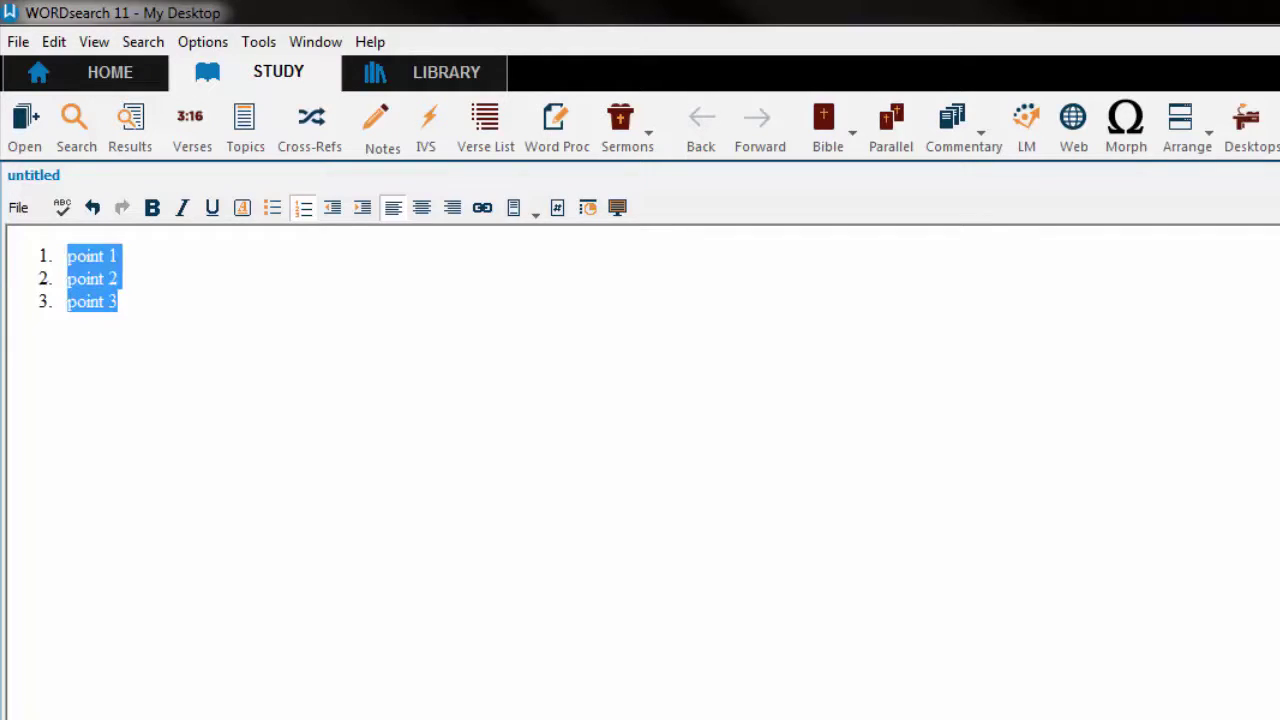
key("Delete")
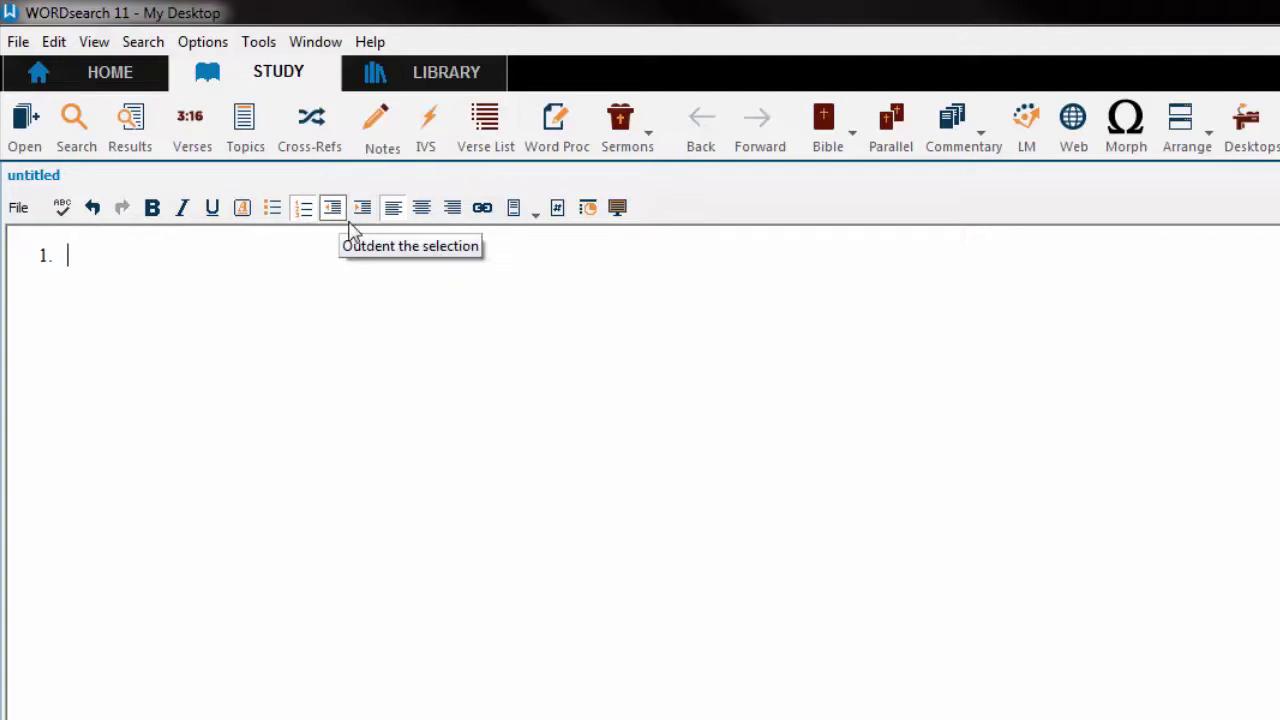
type("Point 1")
key("Return")
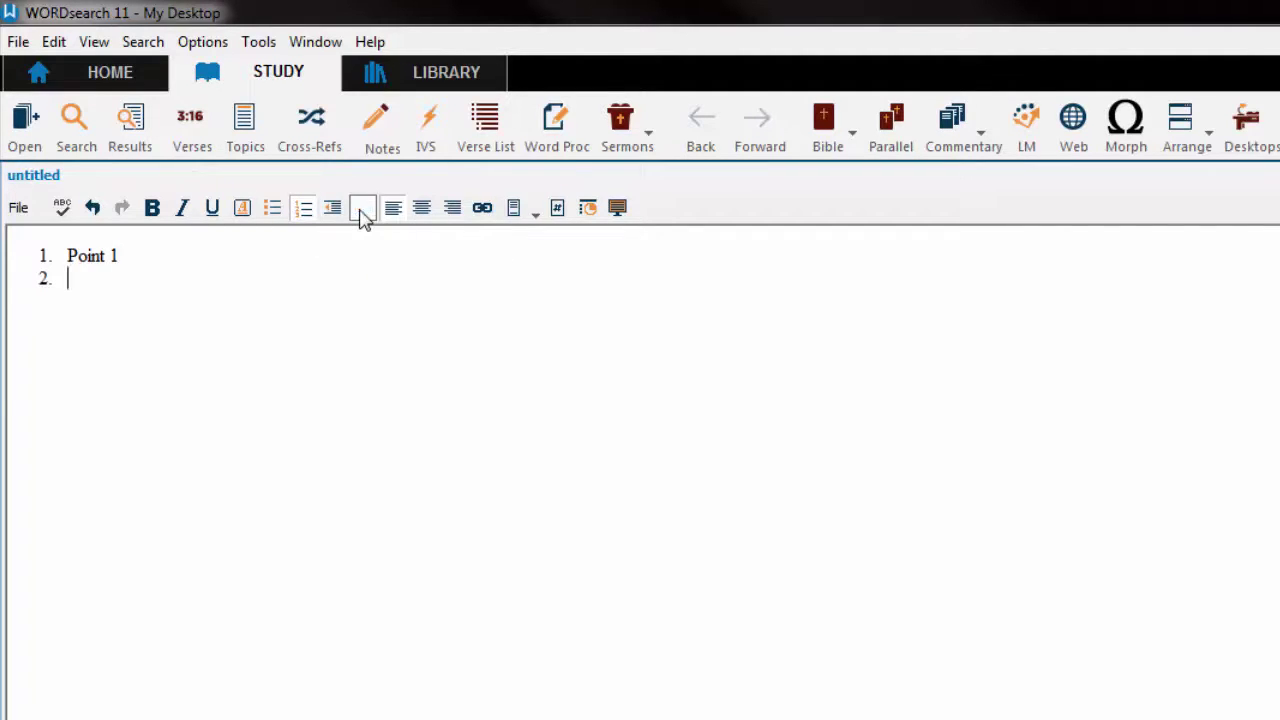
Step: Add "Genesis 1:1" as an indented sub-item under Point 1, with "Illustration" nested one level deeper
left_click(362, 210)
type("Genesis 1:1")
key("Return")
left_click(362, 210)
type("Illustration")
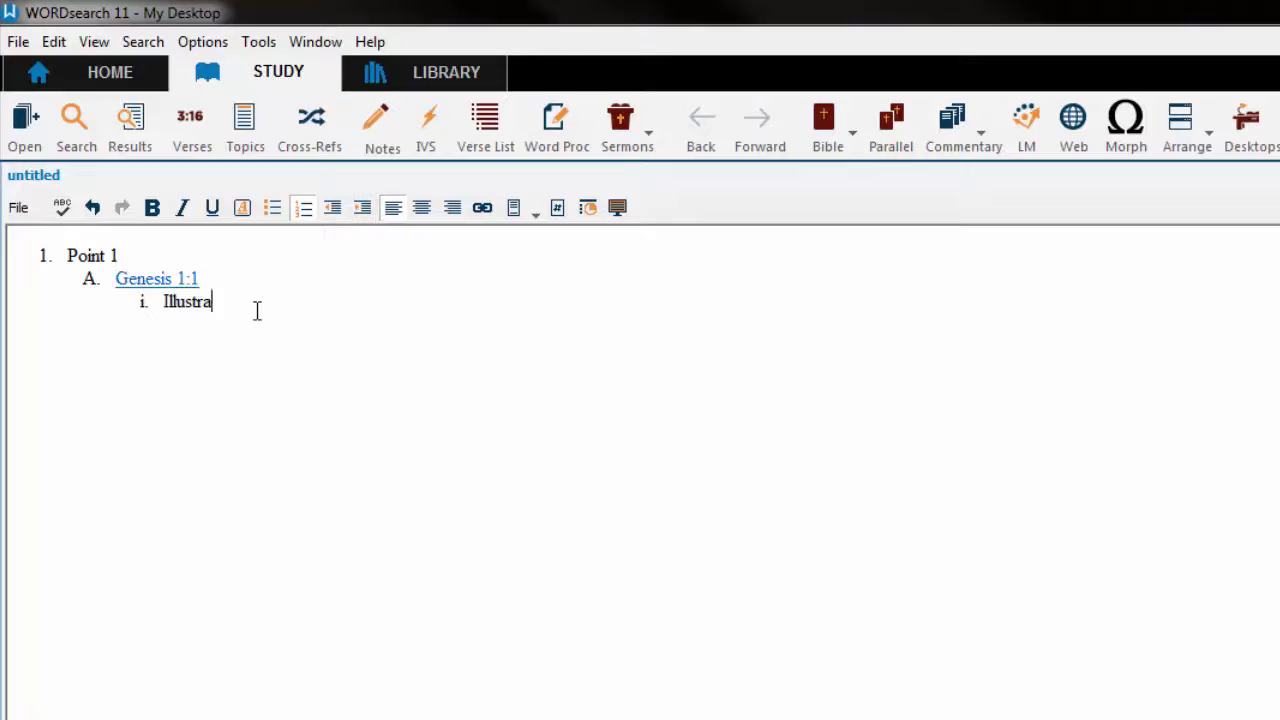
Step: Add "Genesis 2:2" one level out from Illustration as the second sub-item of Point 1, and end the list
key("Return")
left_click(336, 211)
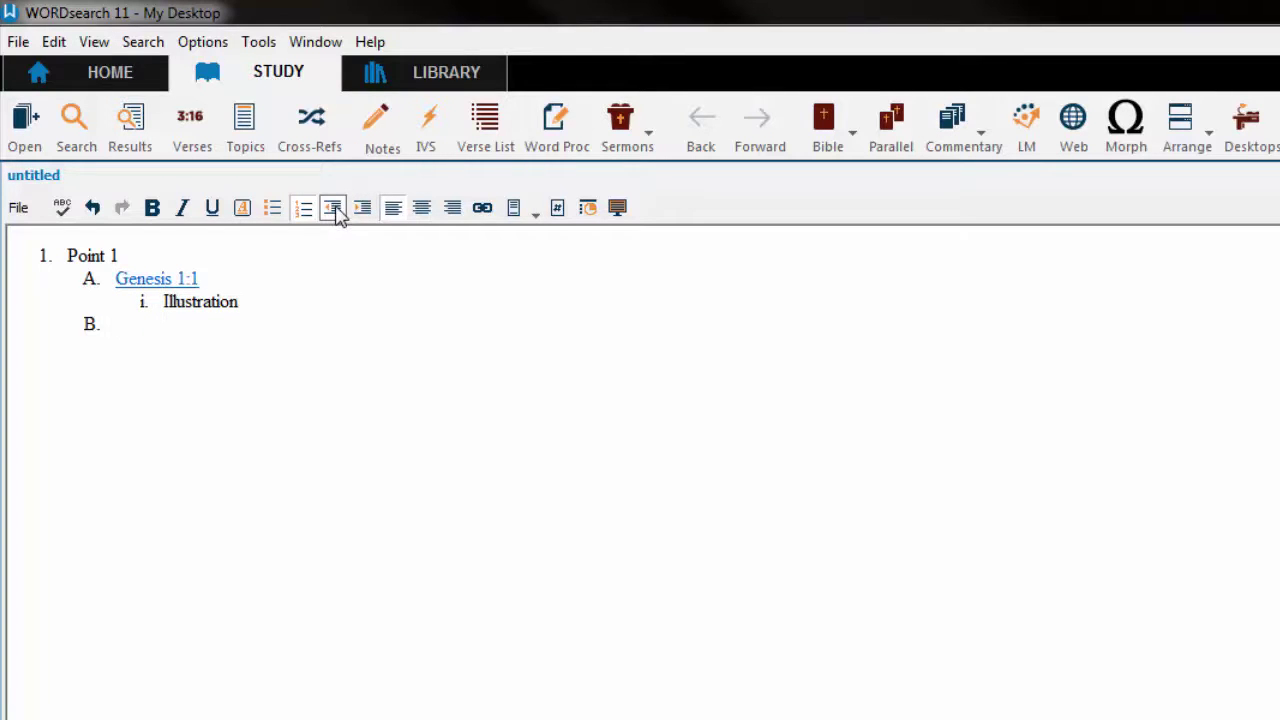
type("Genesis 2:2")
key("Return")
key("Return")
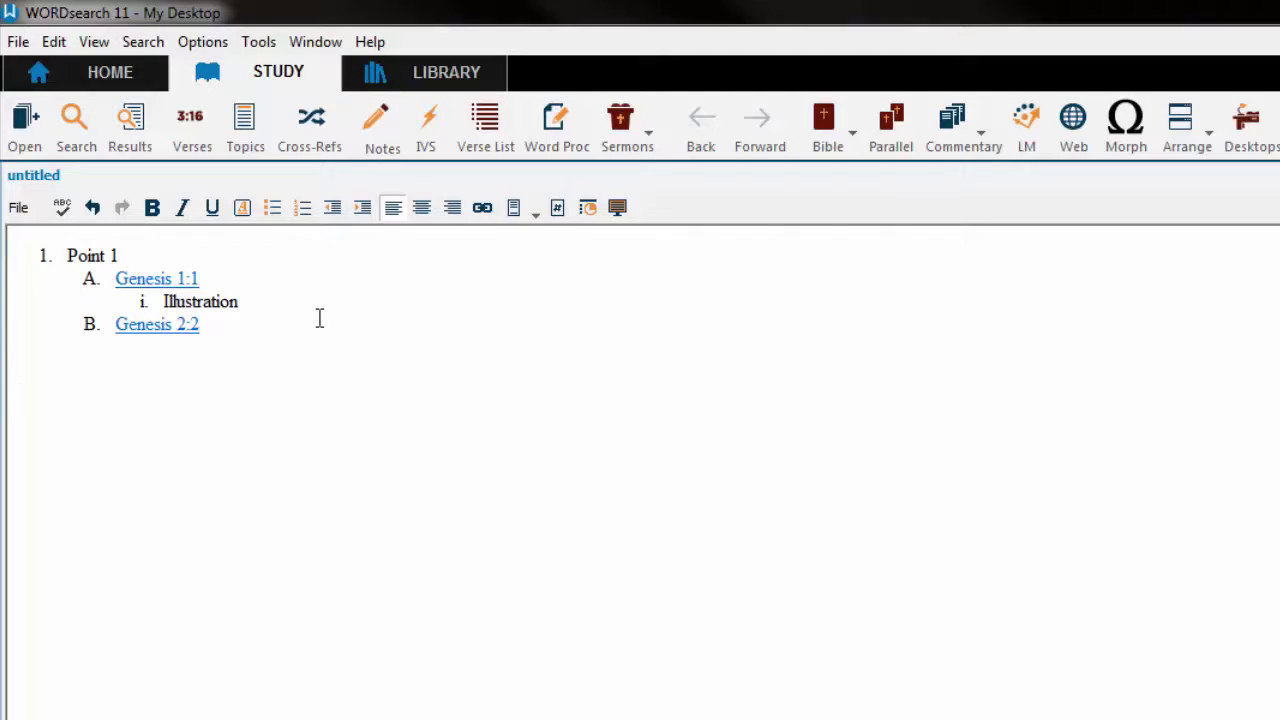
Step: Enter the reference "John 3:16" below the outline, followed by a separate line reading "Here is text"
type("John 3:16")
mouse_move(60, 410)
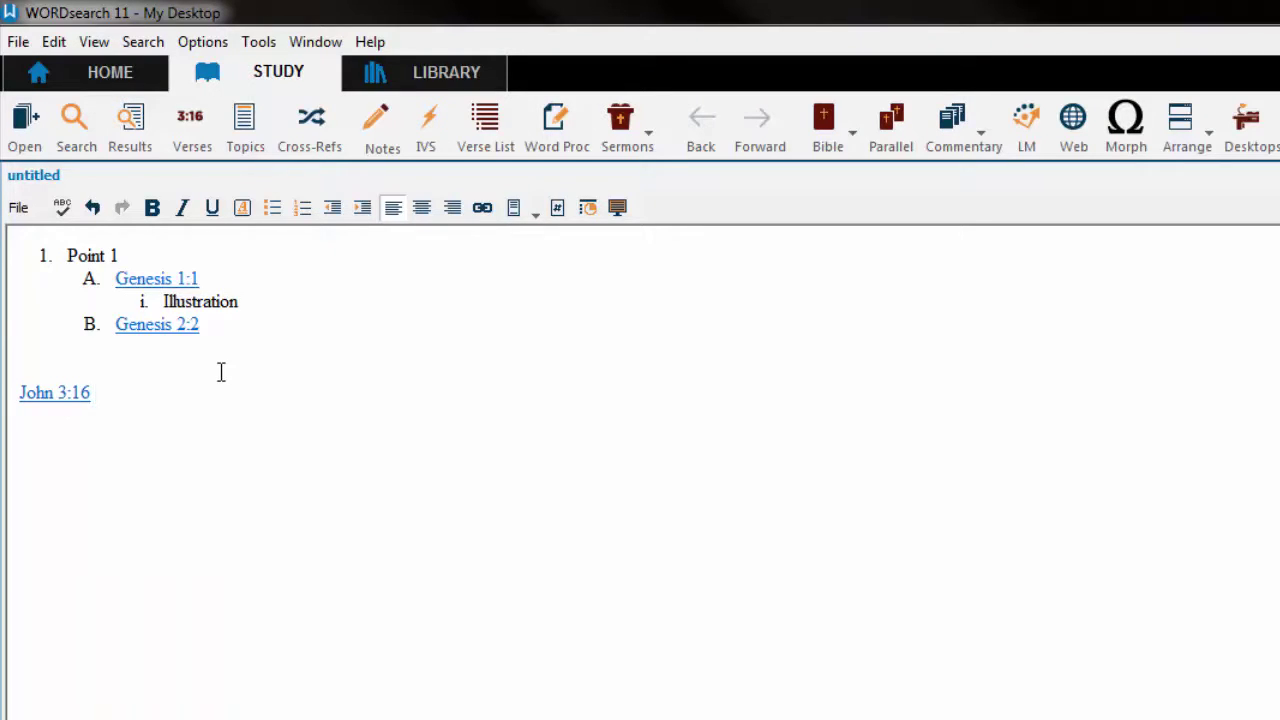
key("Return")
key("Return")
type("Here is text")
key("Return")
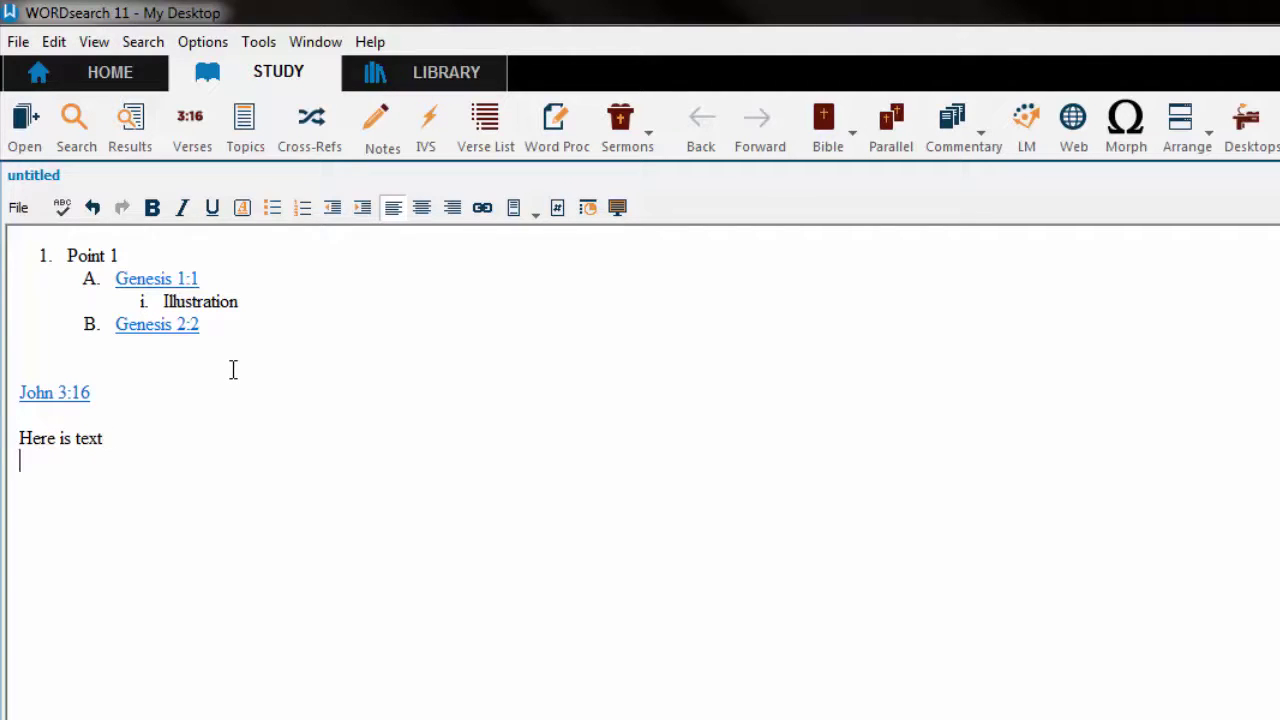
Step: Turn the line "Here is text" into a link targeting 2 Kings 2:2, keeping its wording as the link text
left_click_drag(140, 451, 18, 440)
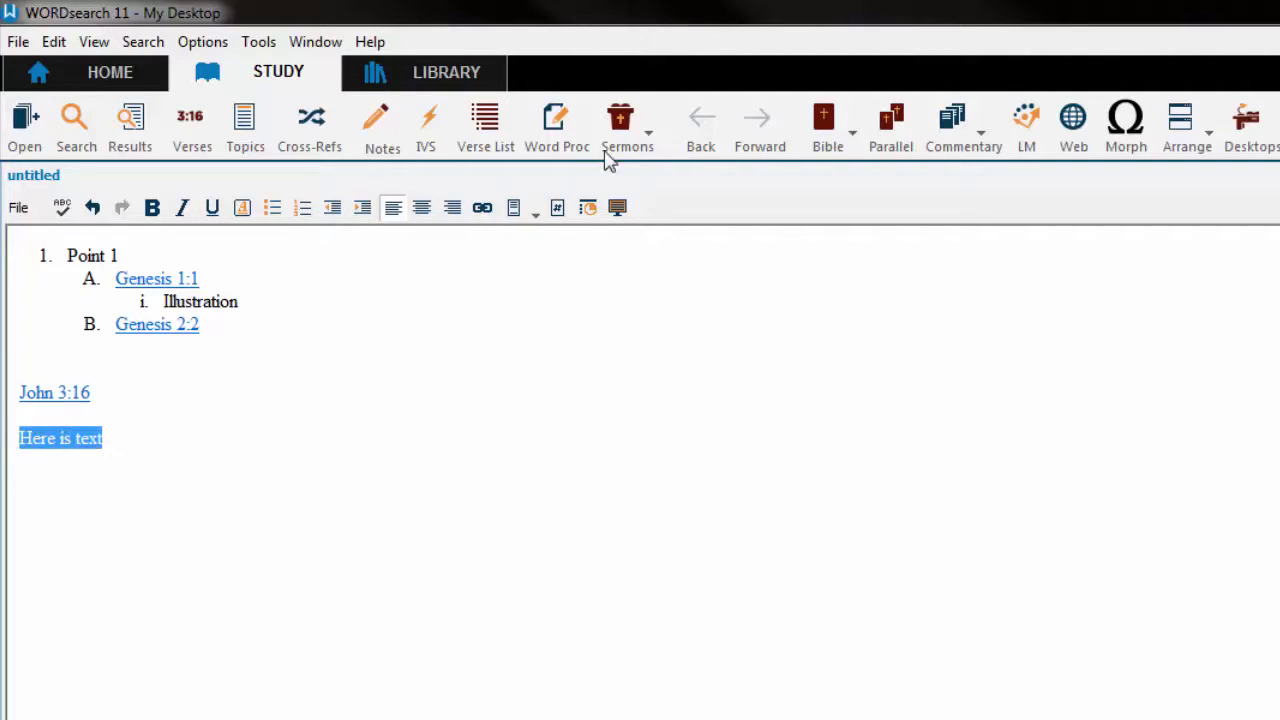
left_click(483, 208)
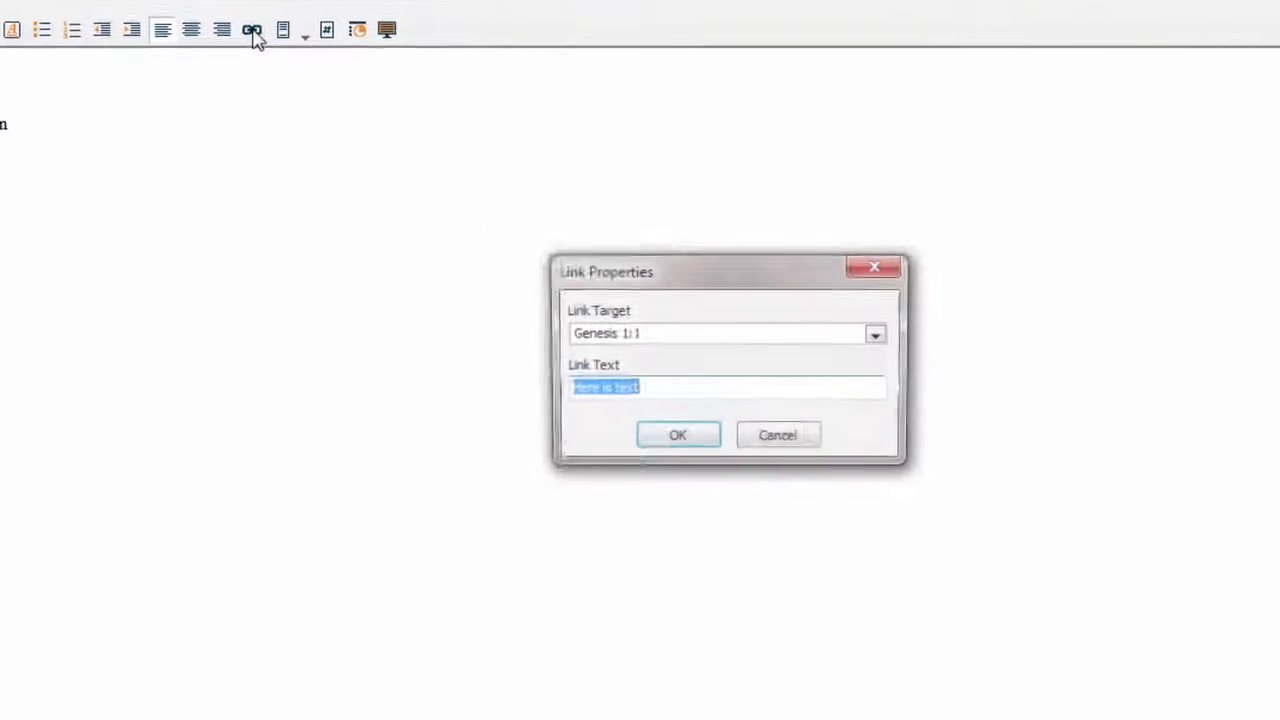
left_click(820, 290)
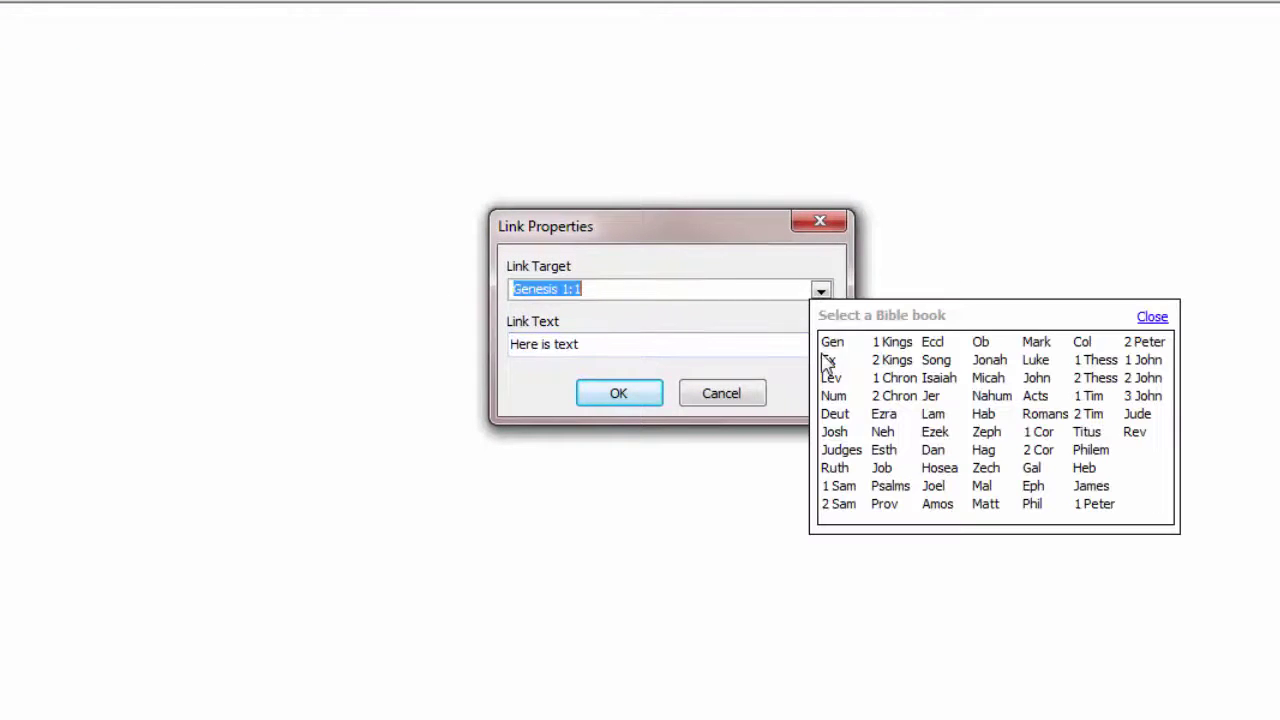
left_click(885, 360)
left_click(826, 359)
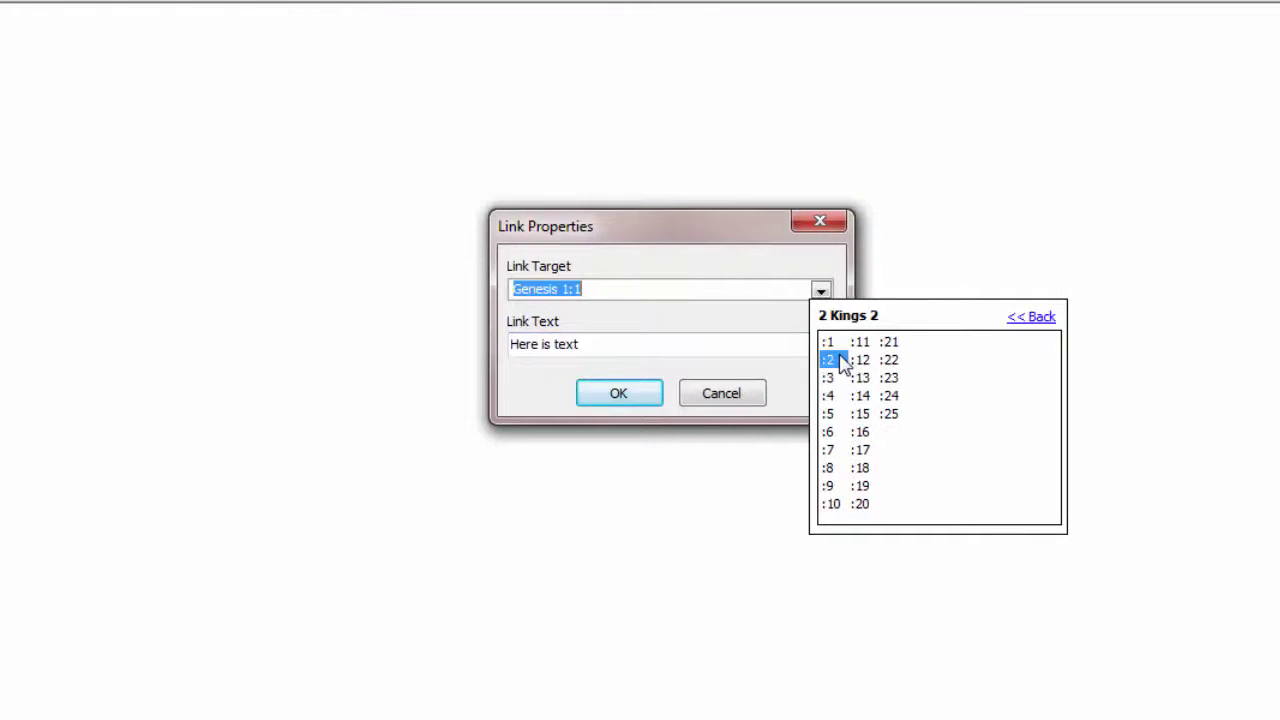
left_click(826, 359)
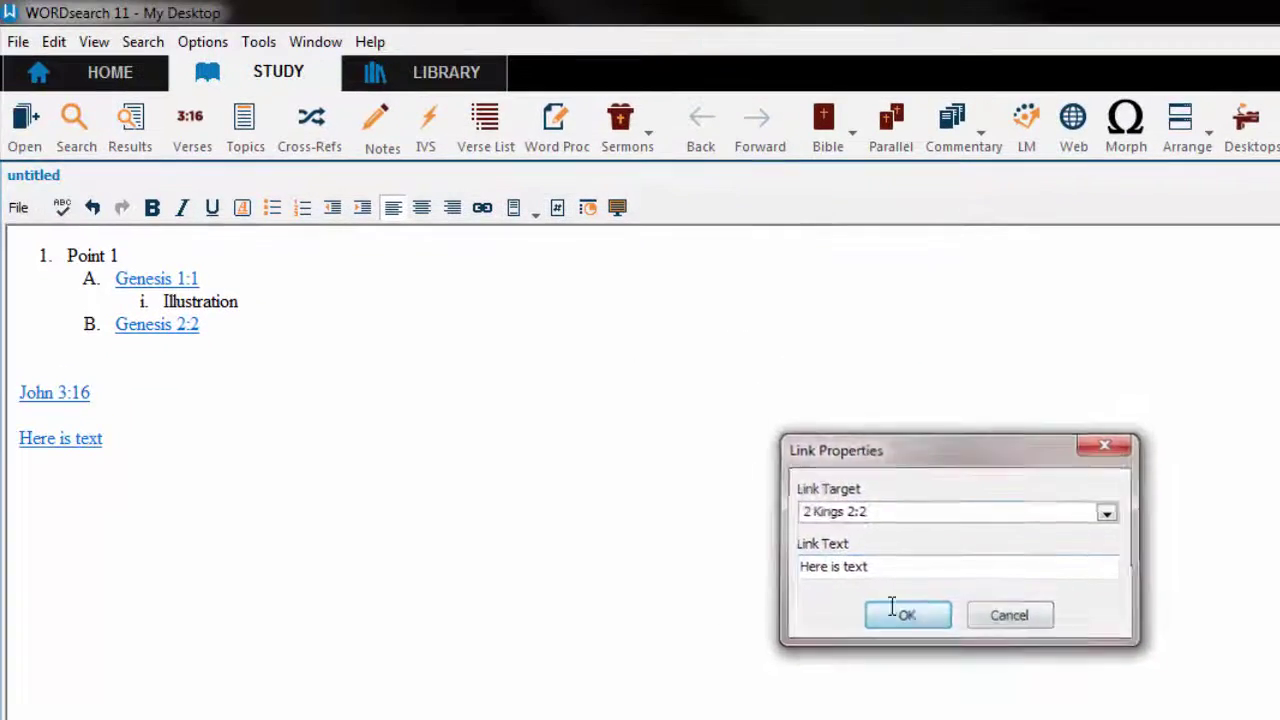
left_click(785, 525)
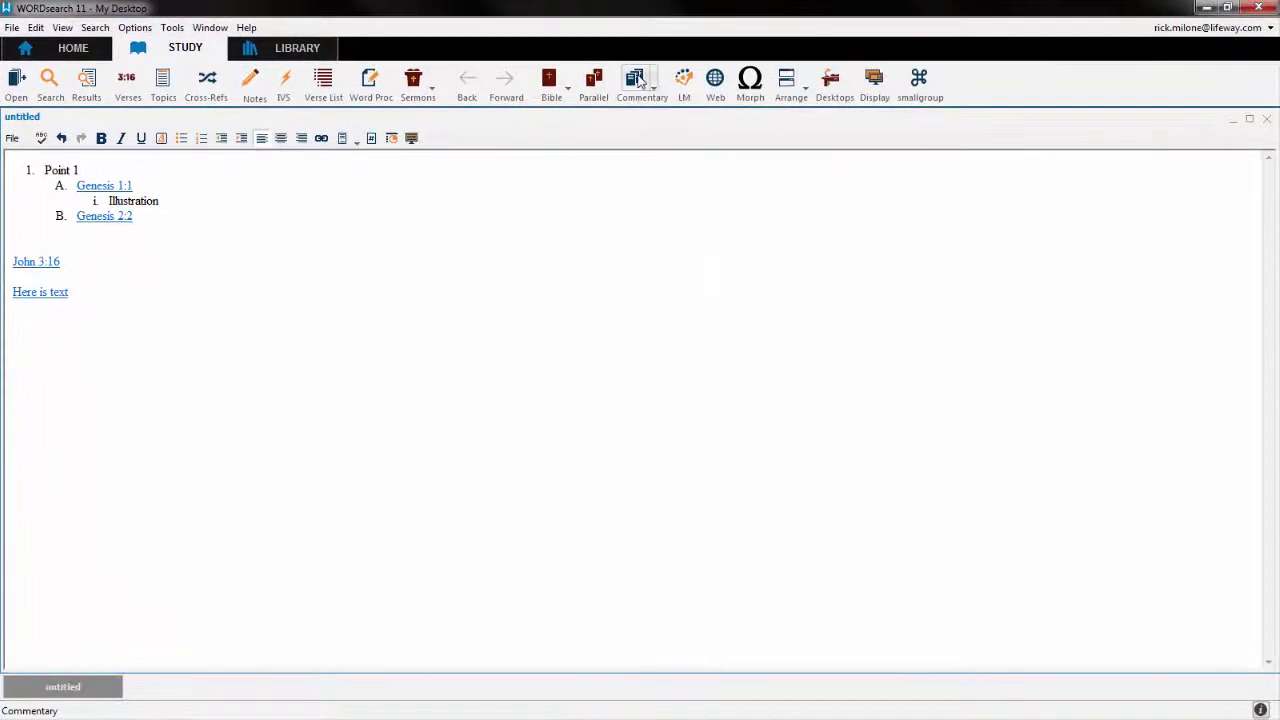
Step: Open the Bible Knowledge Commentary and create a link to its Amos 2:1 paragraph, with "Bible Knowledge Commentary" as link text
left_click(640, 82)
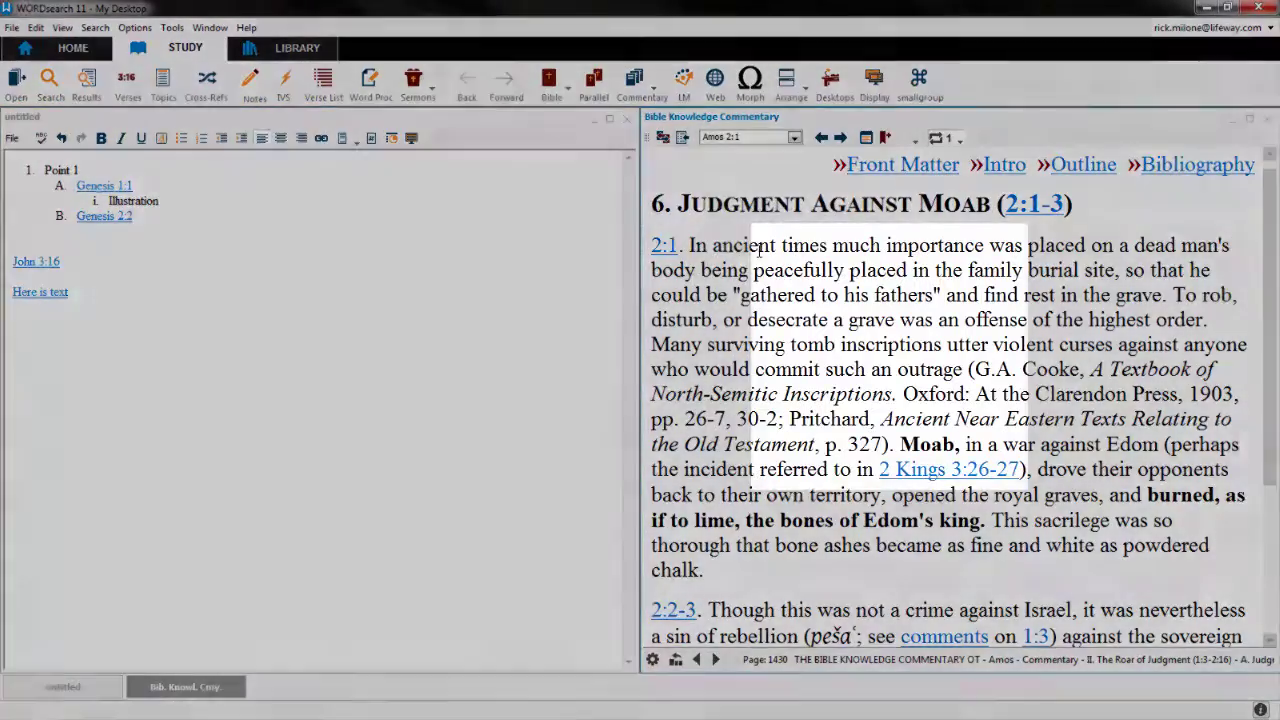
right_click(758, 250)
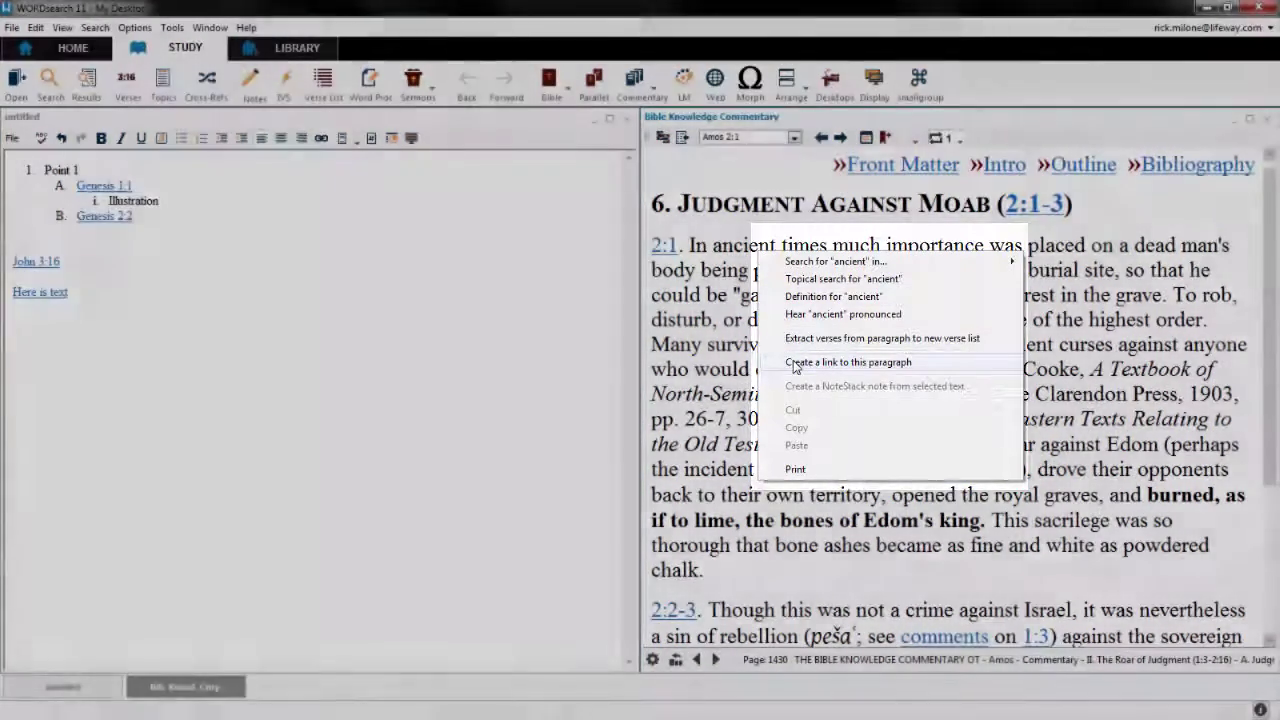
left_click(796, 363)
key("ctrl+c")
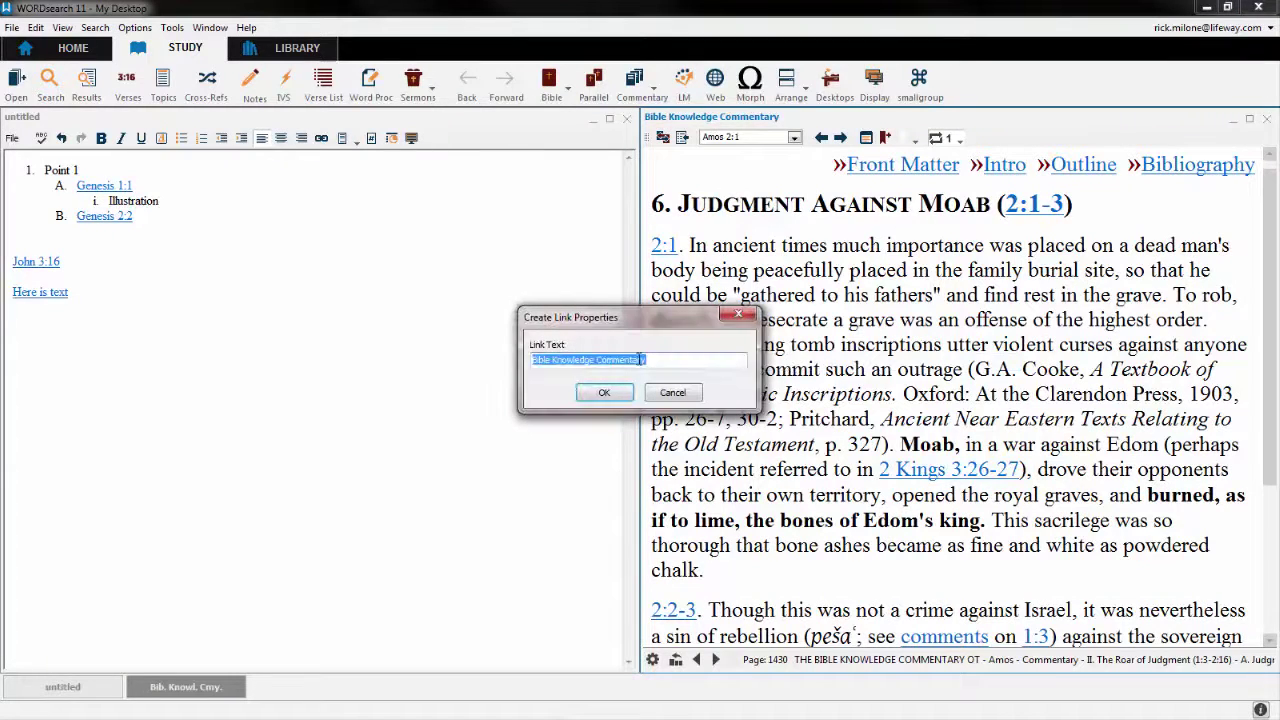
left_click(631, 394)
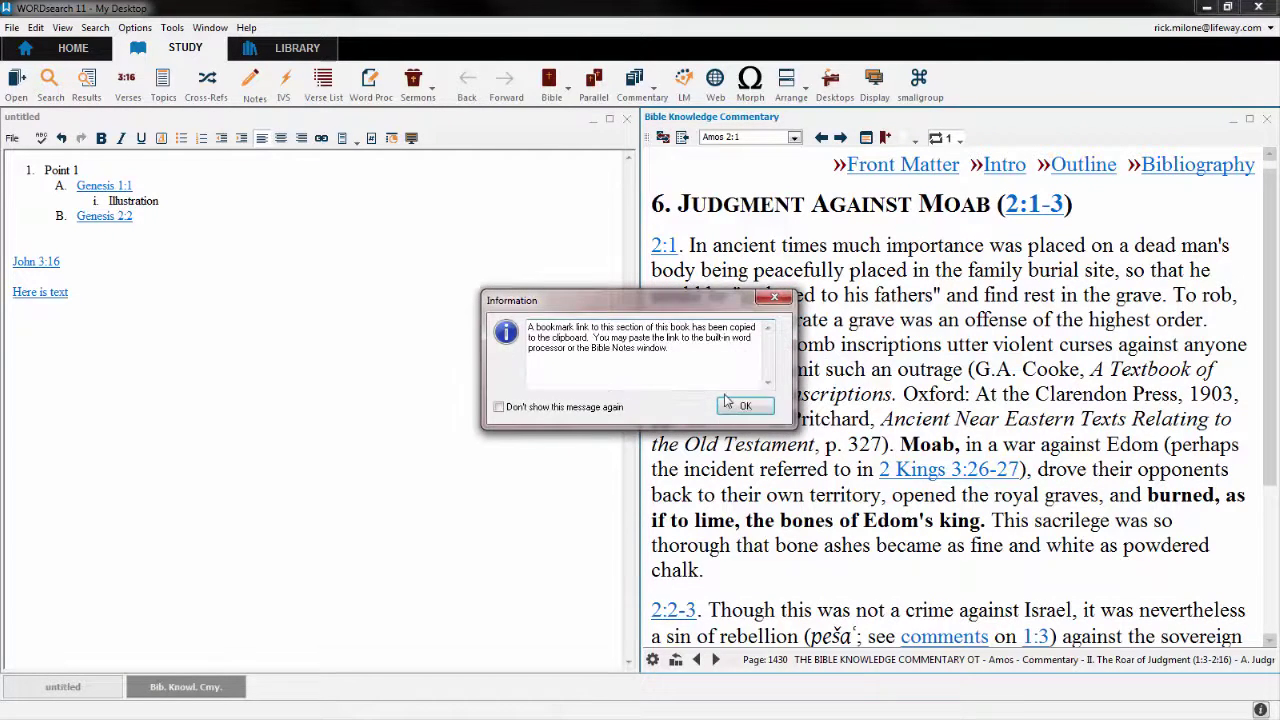
left_click(743, 407)
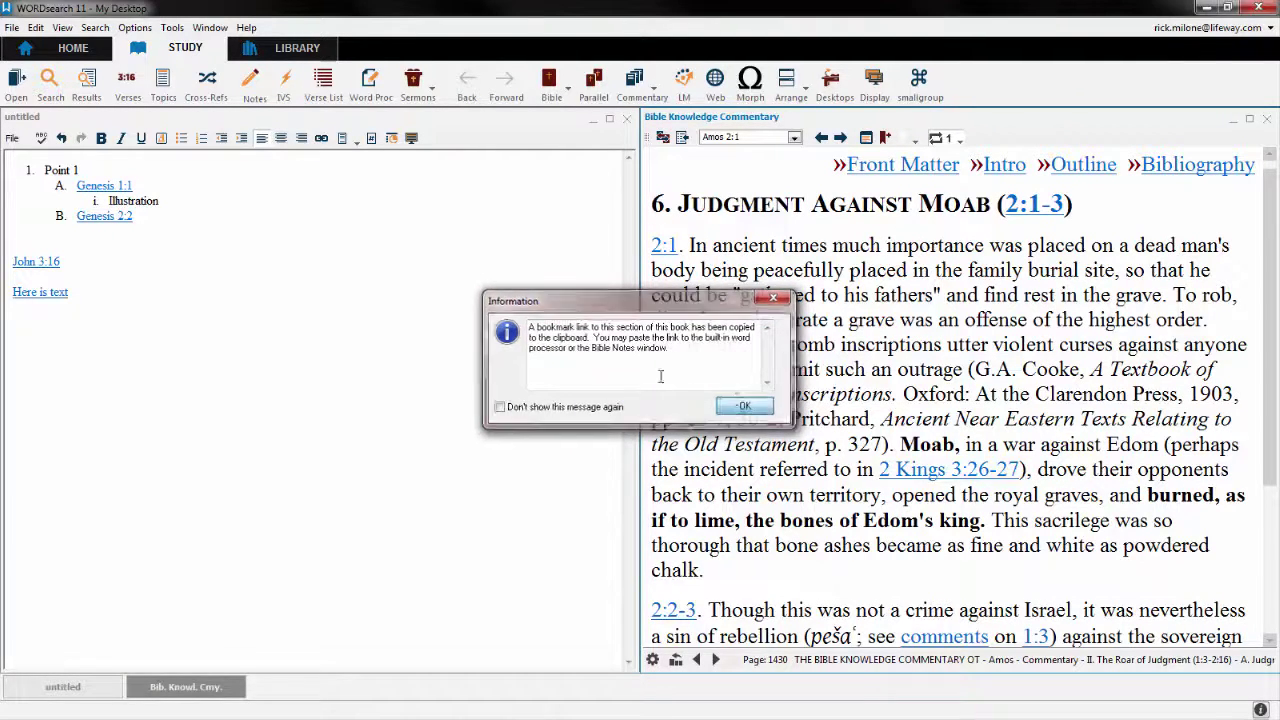
Step: Paste the copied commentary link into the untitled document below "Here is text" and start a new line
left_click(172, 322)
key("ctrl+v")
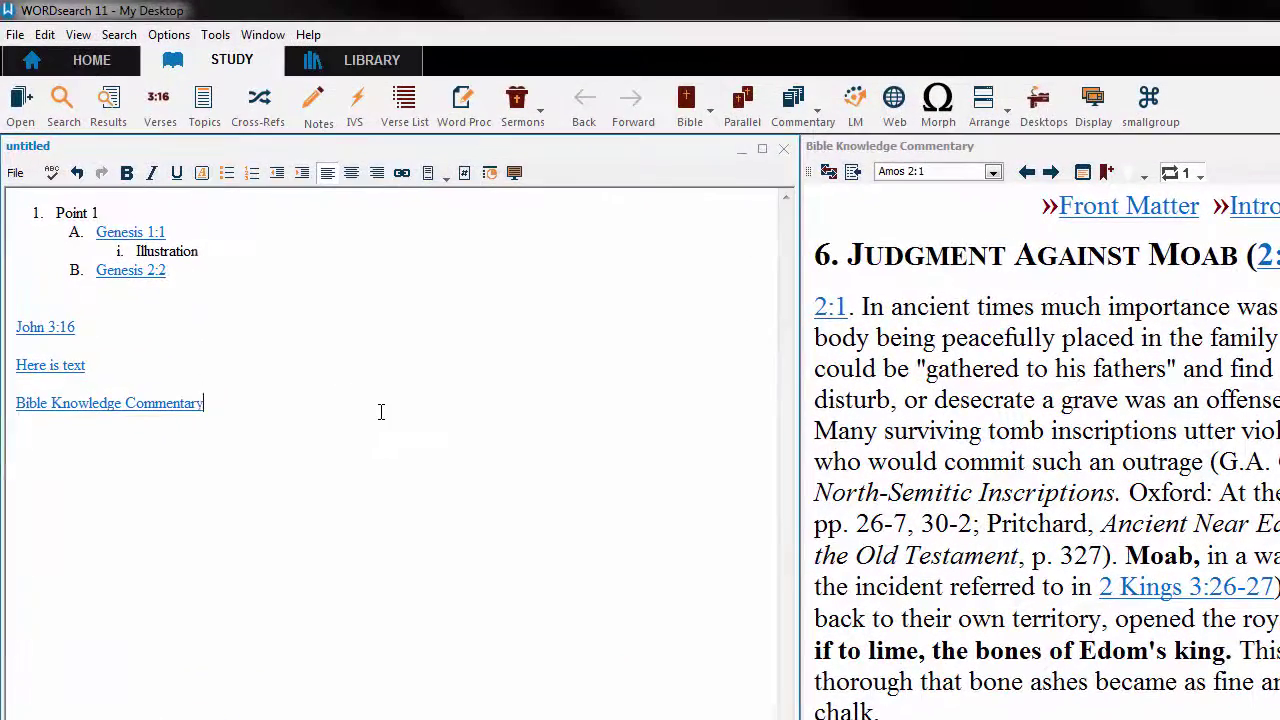
key("Return")
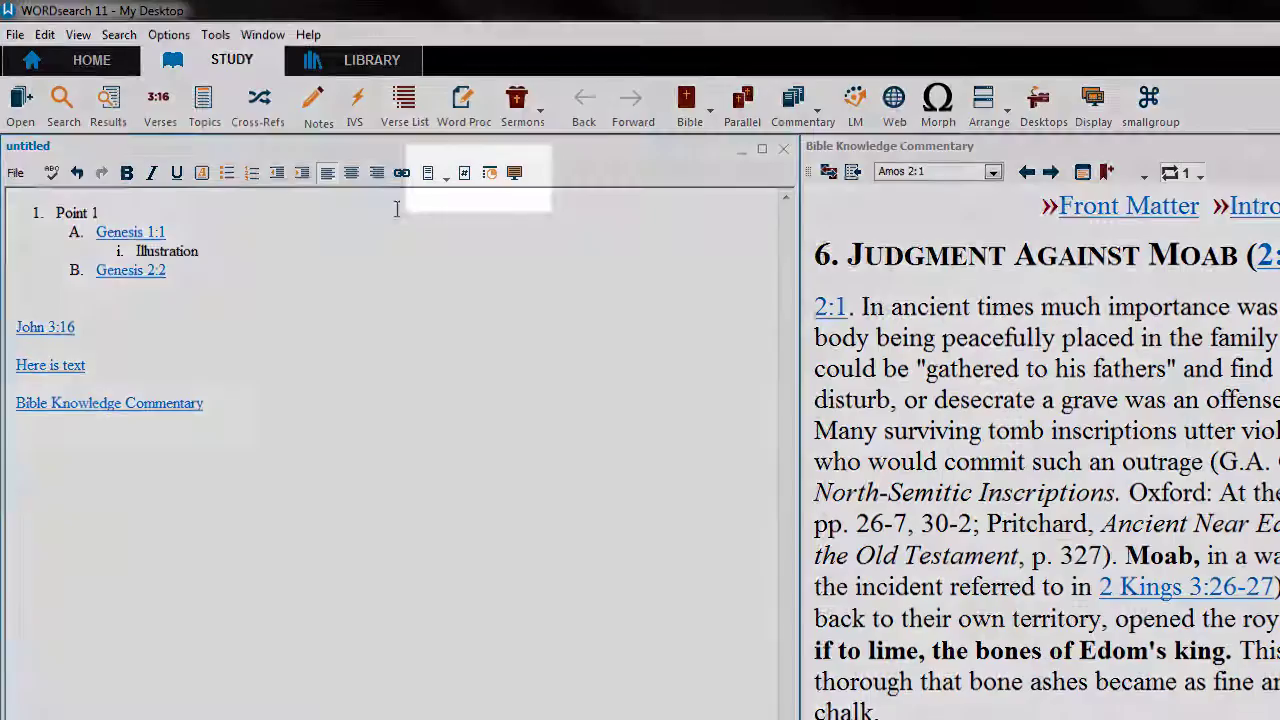